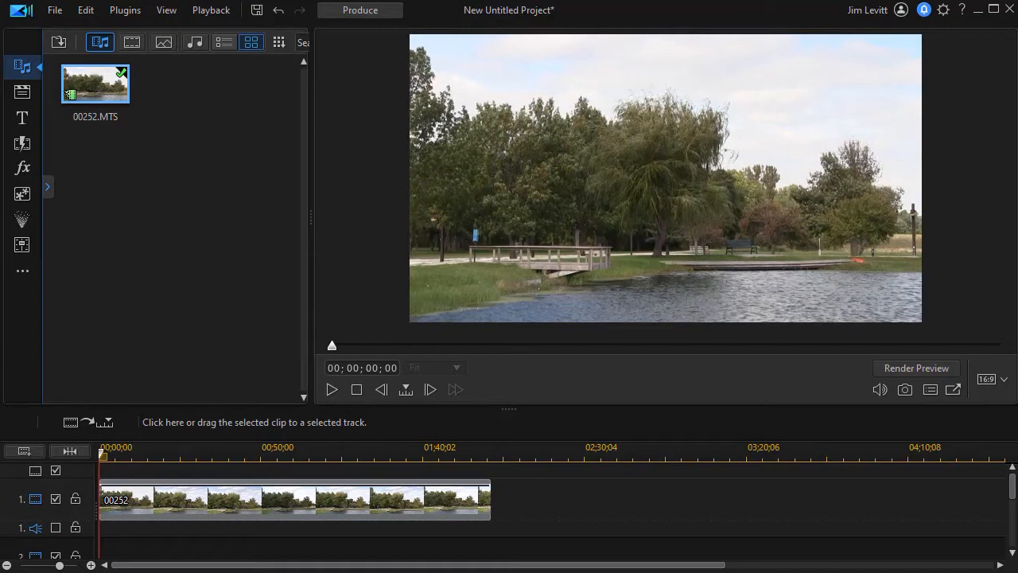
Add the NewBlue Titler Pro 1.5 title to the start of video track 2.
left_click(22, 120)
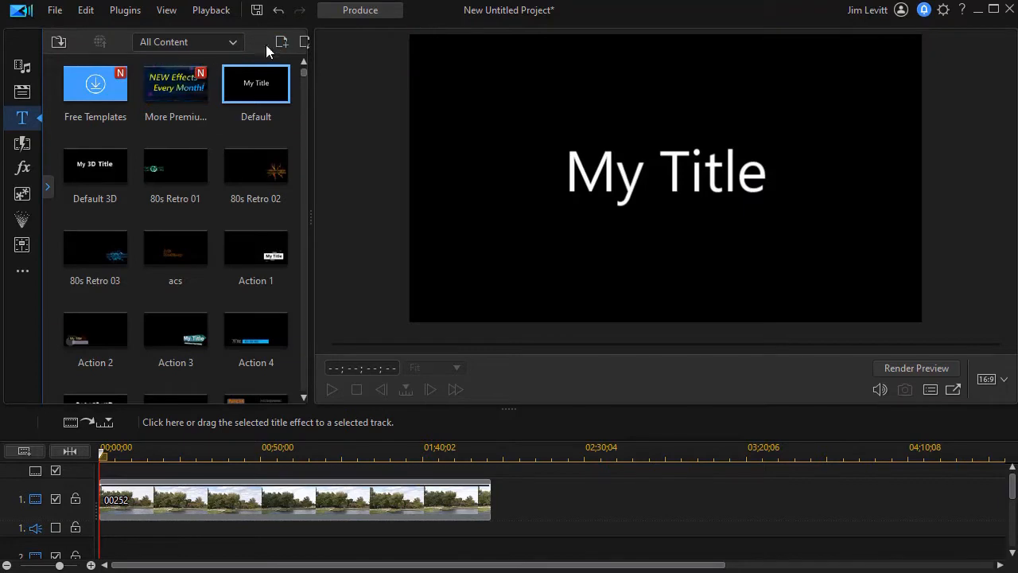
left_click(240, 46)
left_click_drag(238, 88, 242, 190)
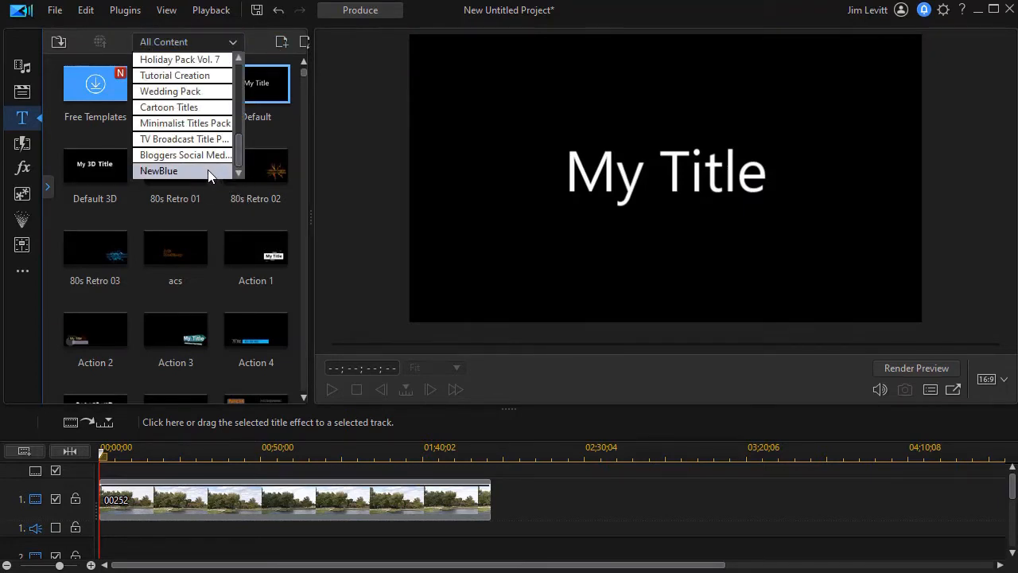
left_click(208, 169)
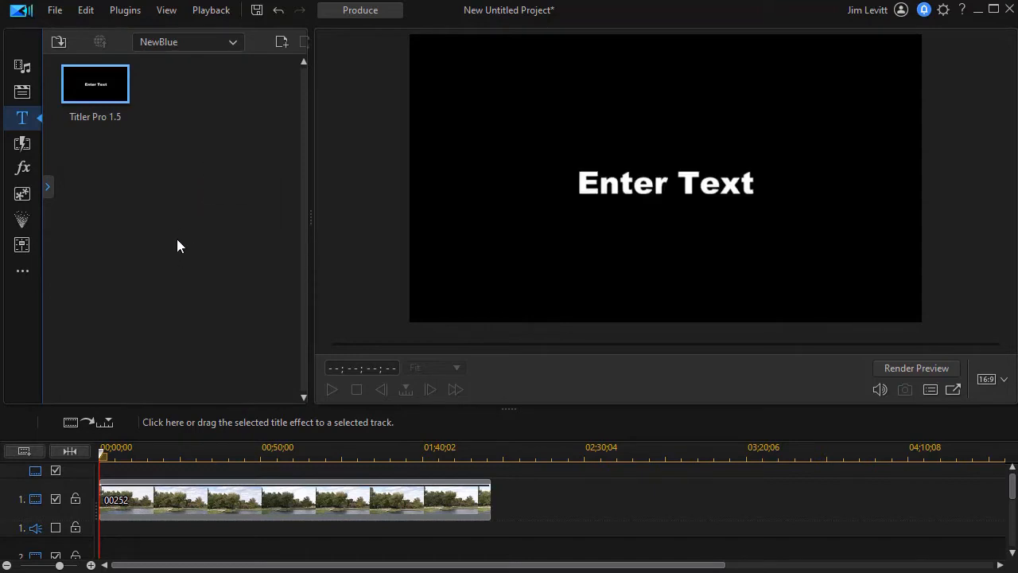
left_click_drag(89, 88, 97, 534)
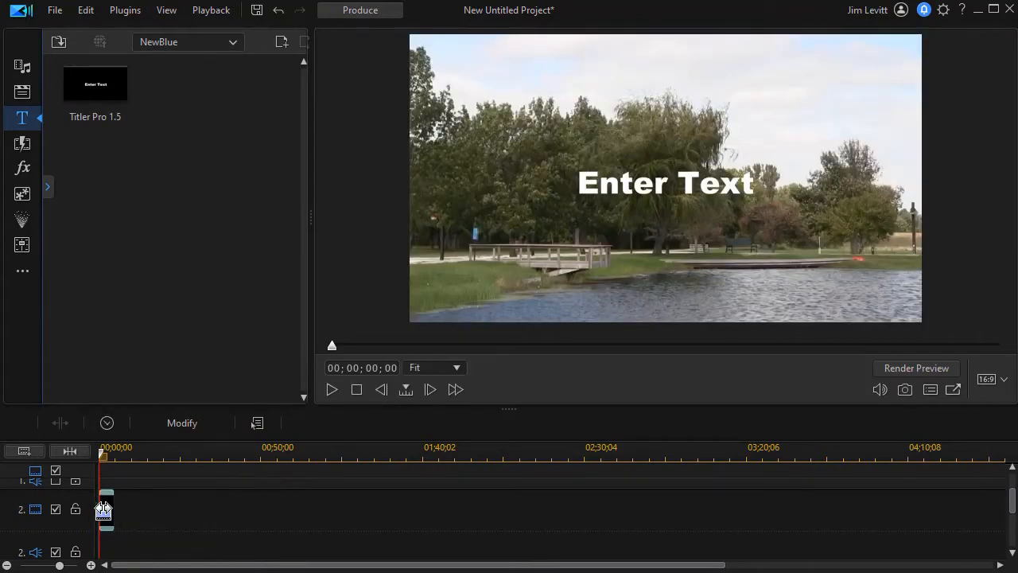
Open the track 2 title for editing in NewBlue Titler Pro and replace its placeholder text with "Hidden Acres".
scroll(108, 510, "down", 1)
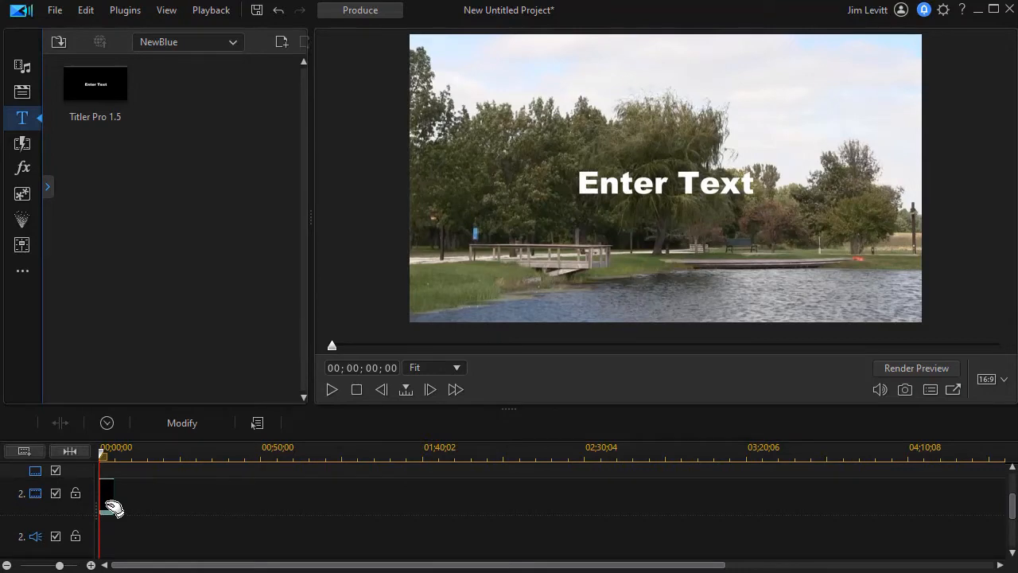
double_click(113, 508)
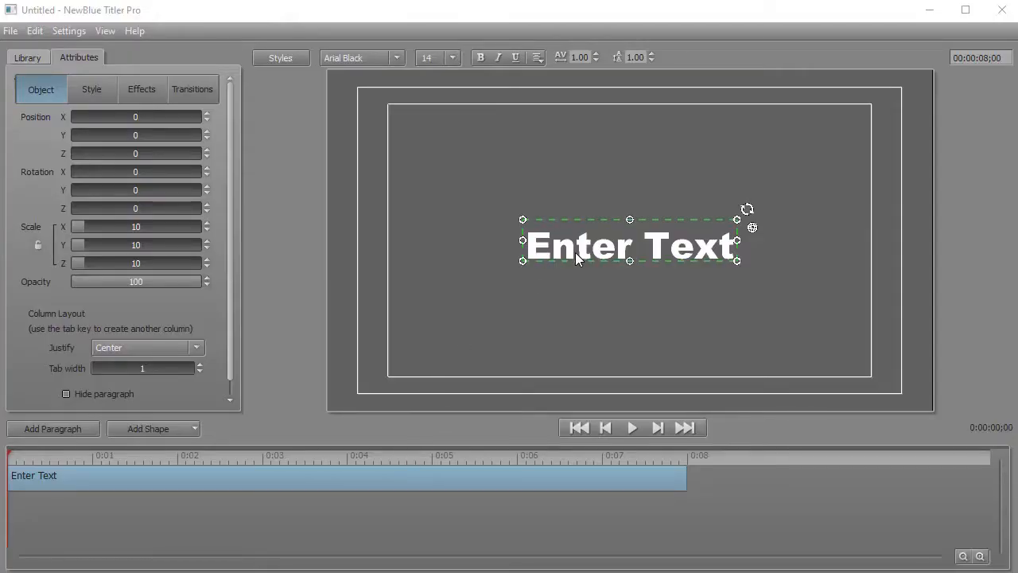
double_click(575, 250)
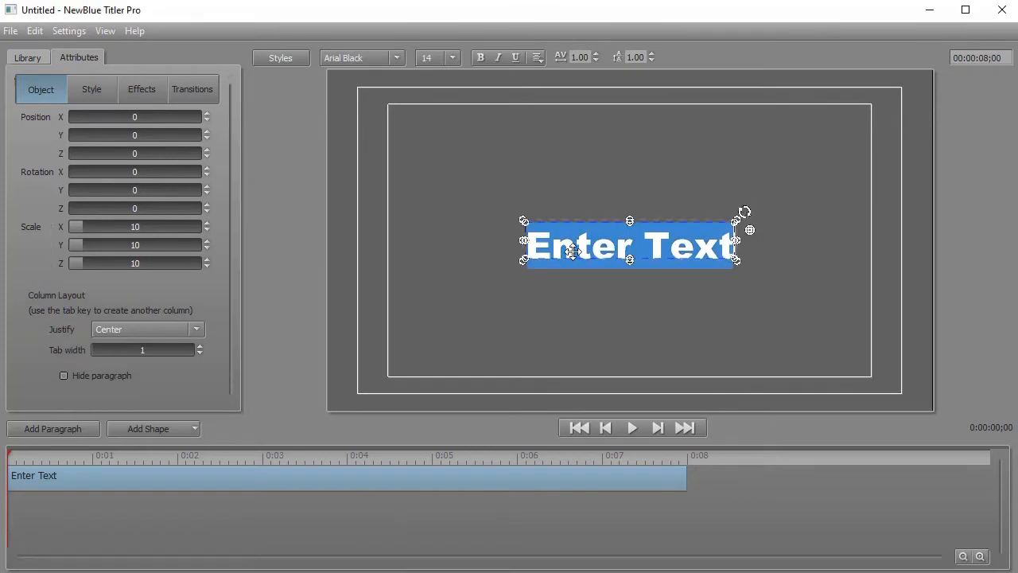
type("Hidden")
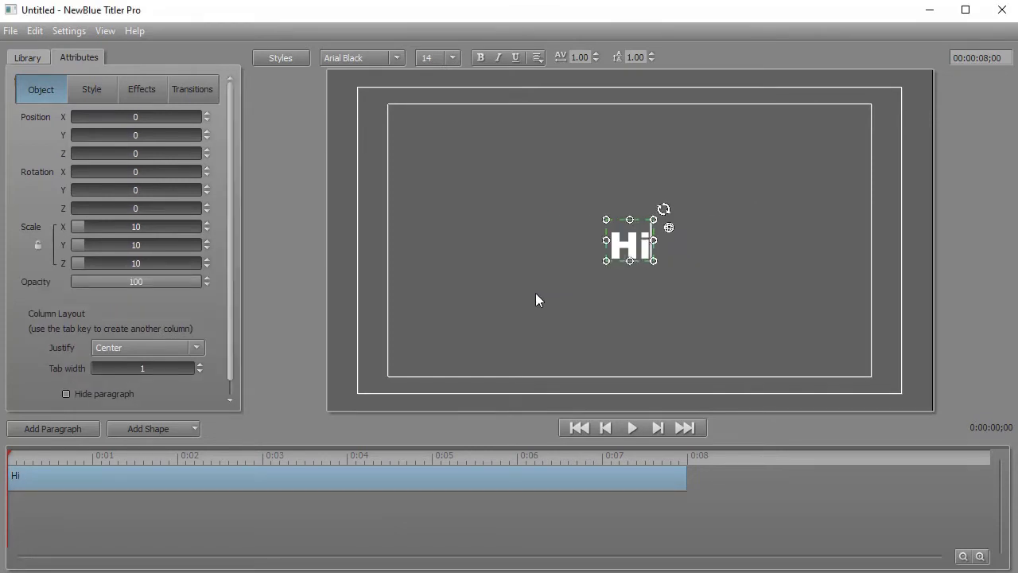
type(" Acres")
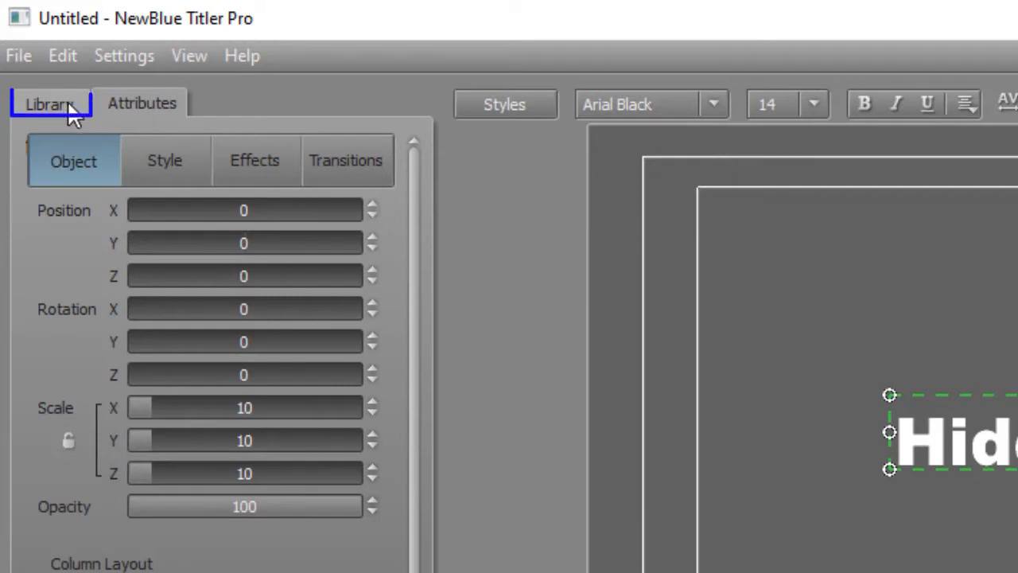
Apply the Drop In preset of the Drop Split animation transition to the start of the Hidden Acres paragraph.
left_click(73, 111)
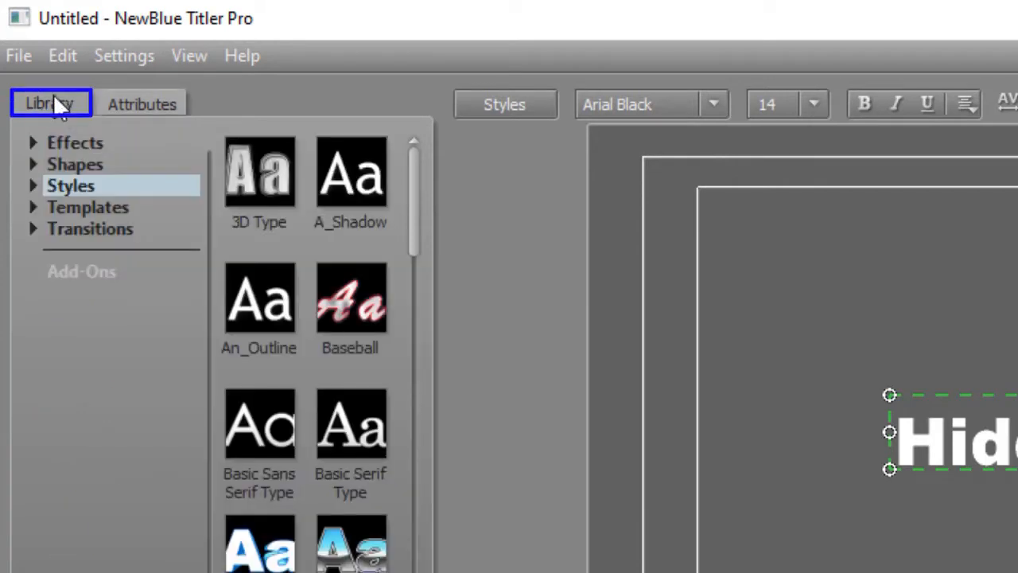
left_click(68, 228)
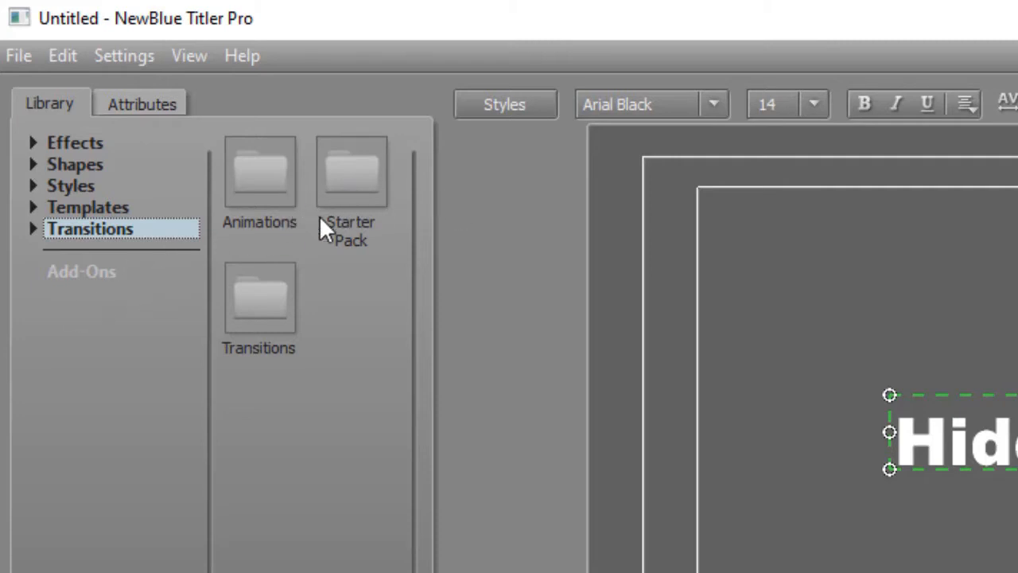
left_click(33, 228)
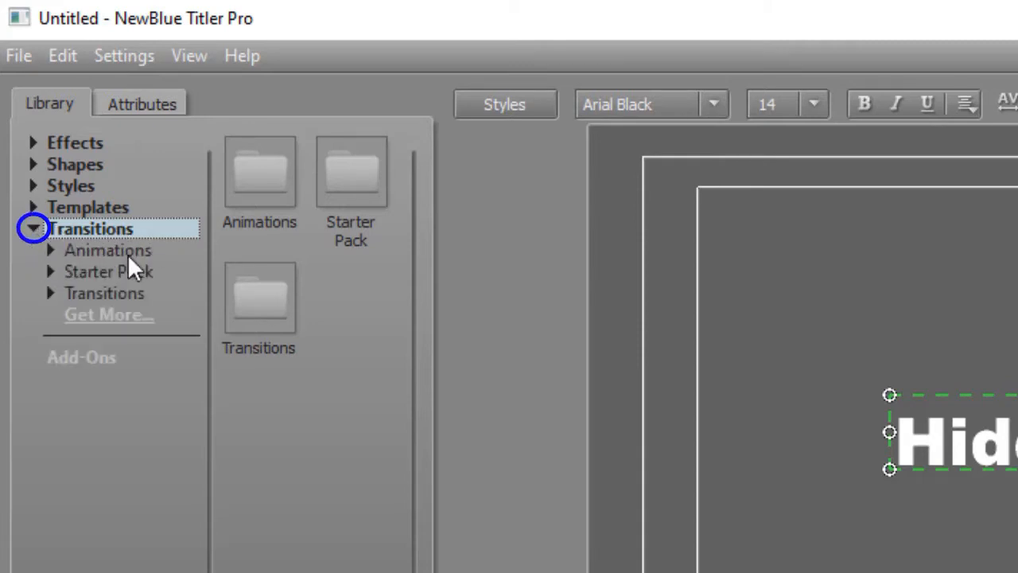
left_click(82, 247)
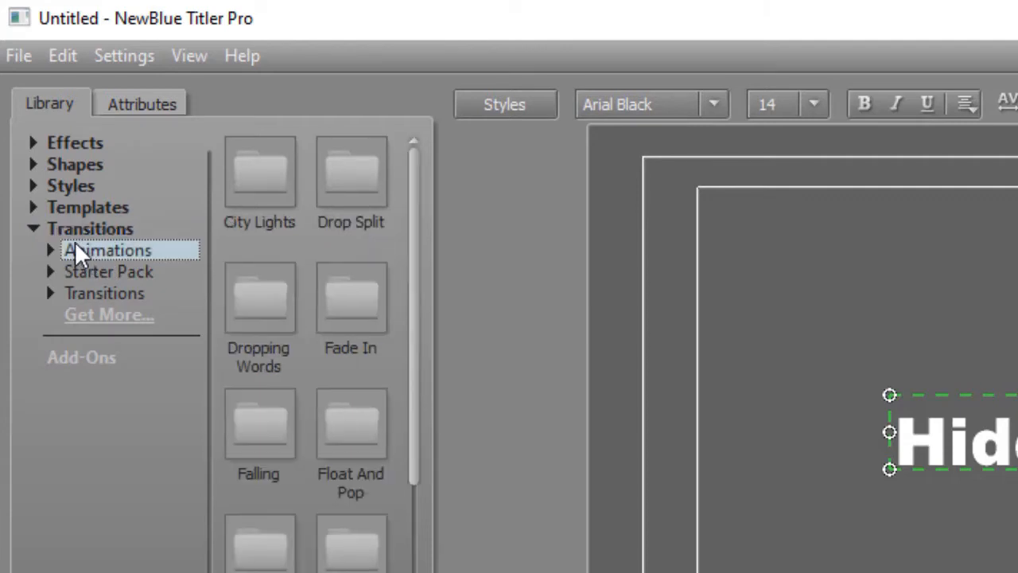
left_click(49, 250)
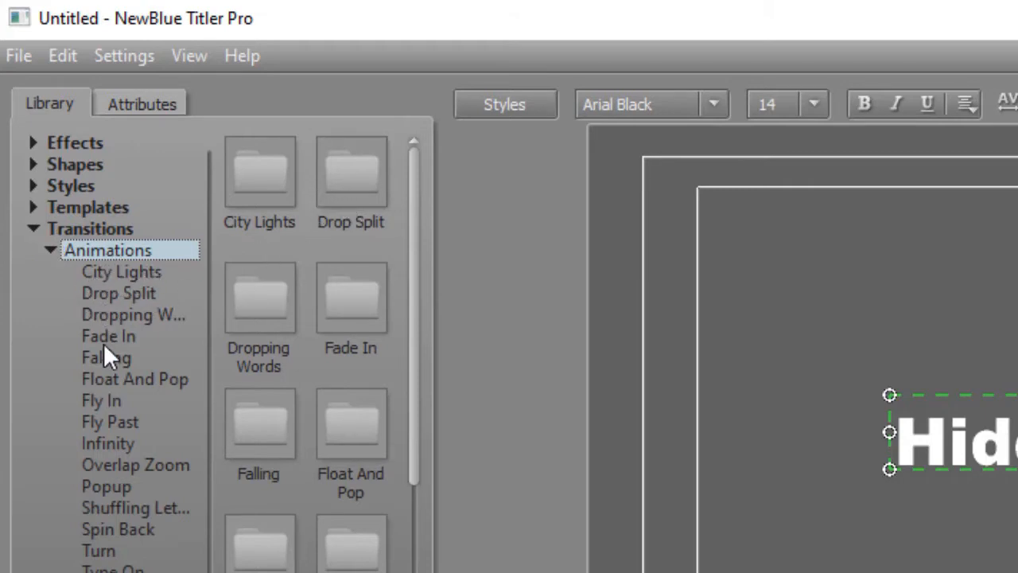
left_click(121, 293)
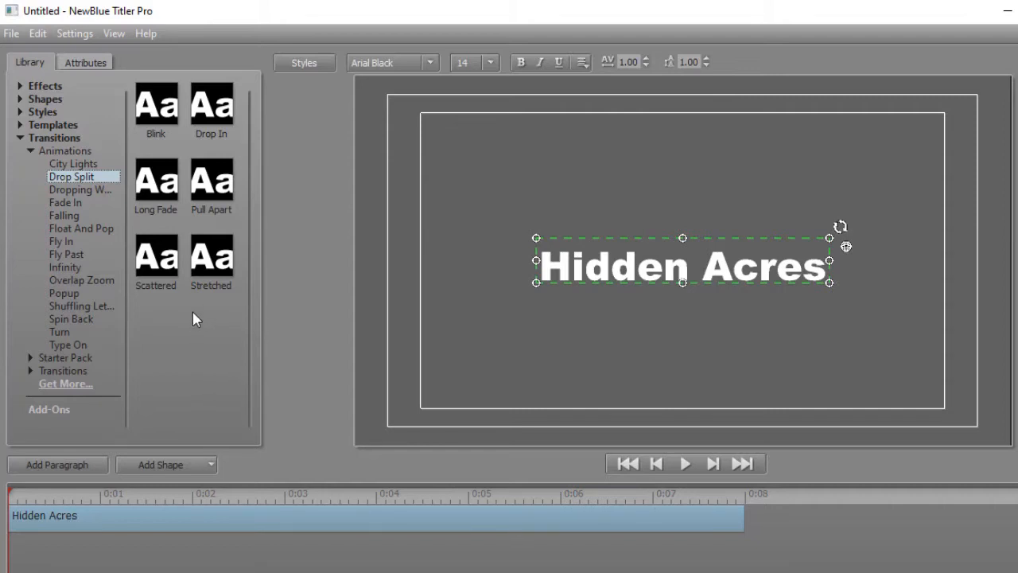
mouse_move(159, 112)
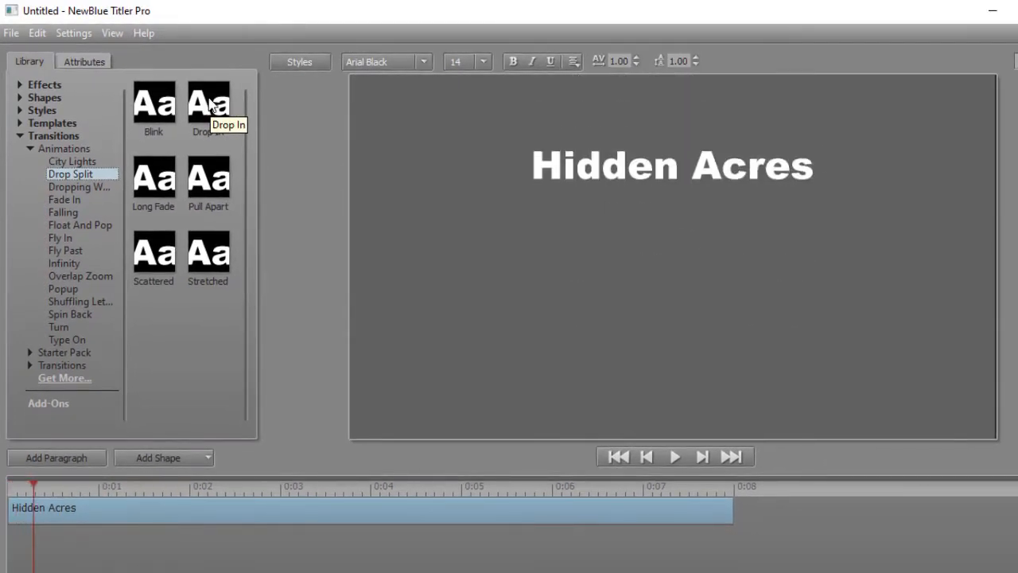
left_click_drag(211, 106, 75, 506)
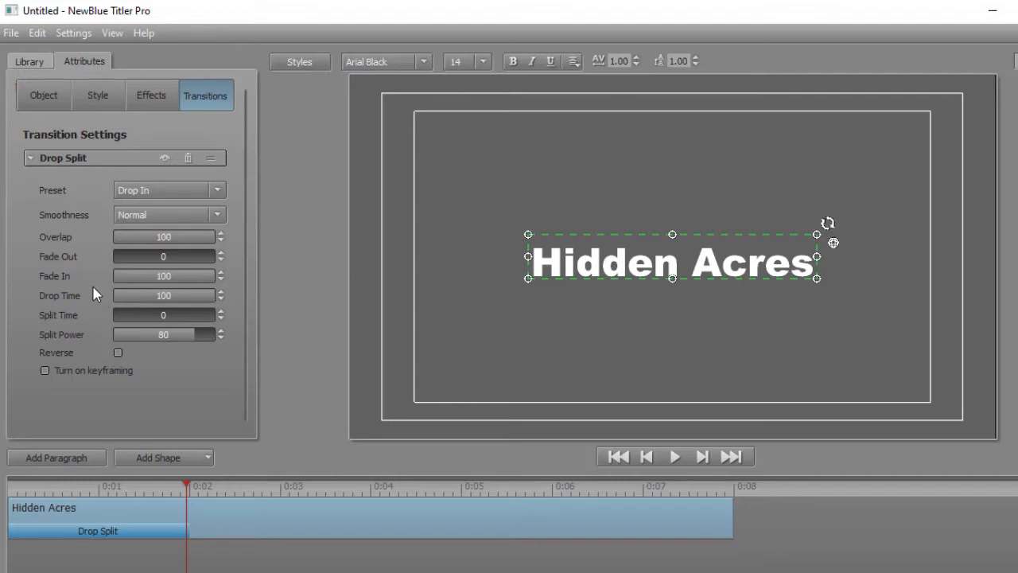
Try the Blink preset on the Drop Split transition and set it back to Drop In.
left_click(218, 190)
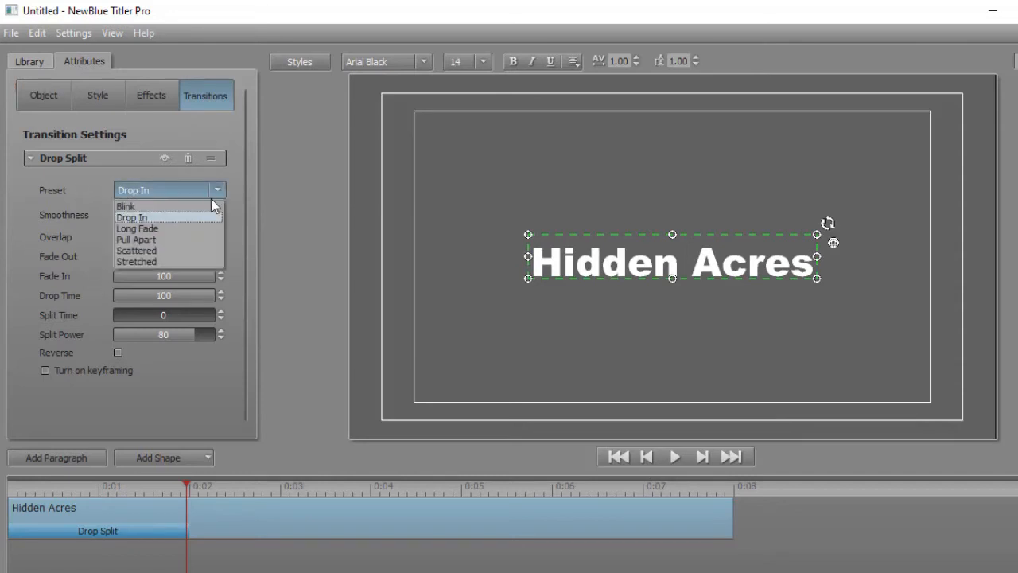
left_click(160, 240)
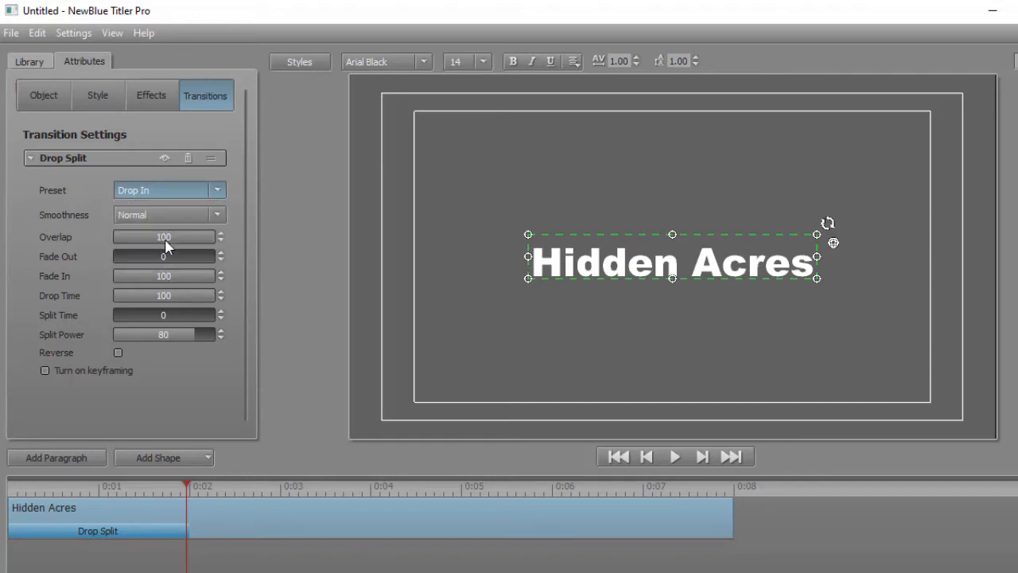
left_click(220, 184)
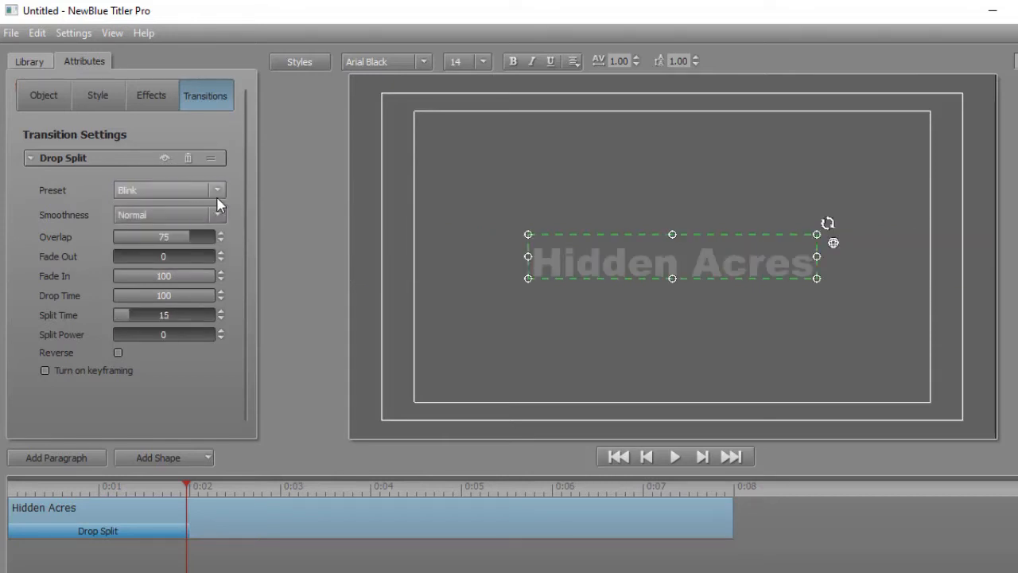
left_click(221, 191)
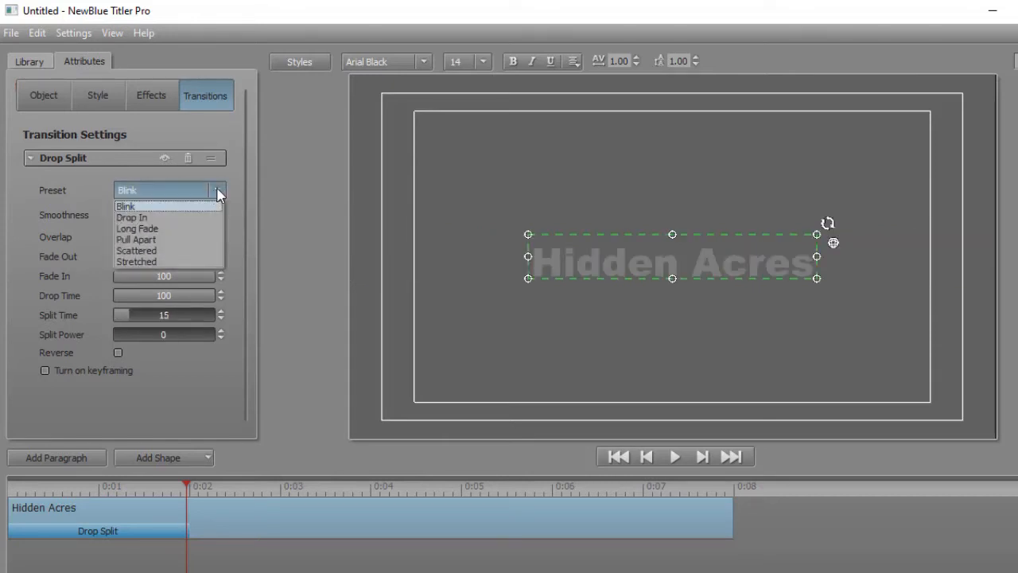
left_click(161, 216)
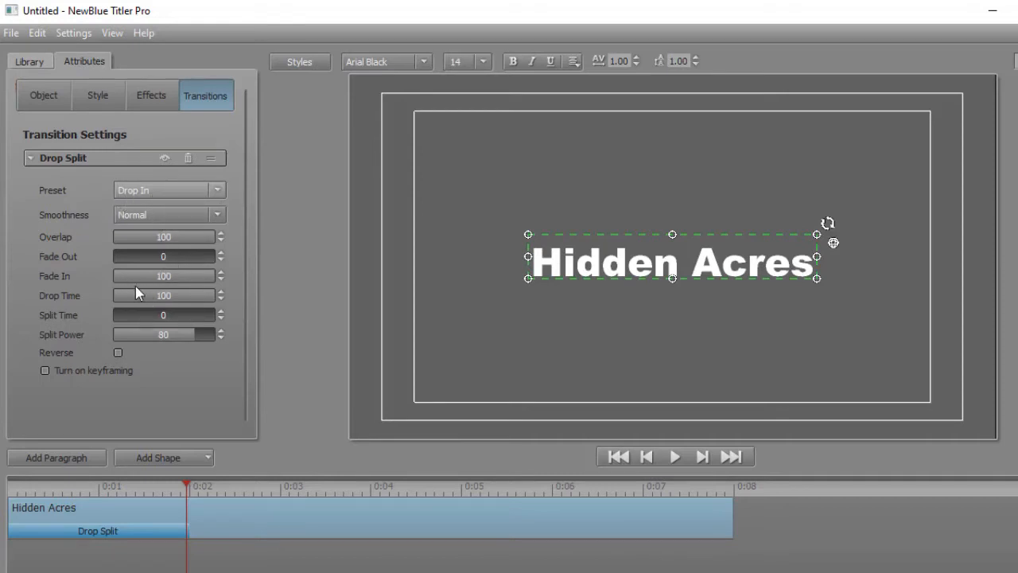
Lower the Drop Split transition's Fade In to about 89.7, and reapply the Drop In preset to restore its settings.
left_click_drag(213, 277, 200, 277)
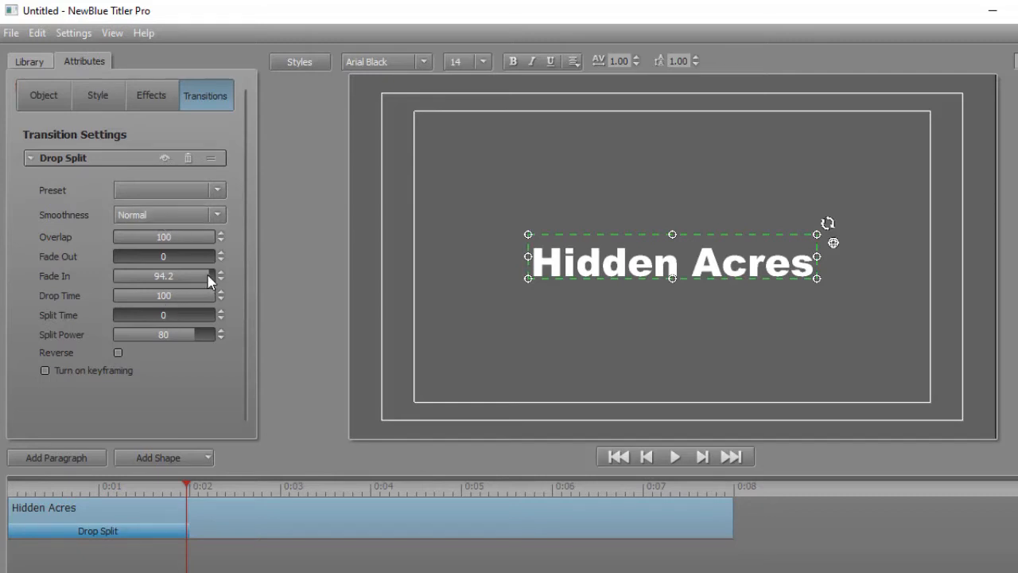
left_click_drag(204, 274, 198, 277)
left_click(219, 189)
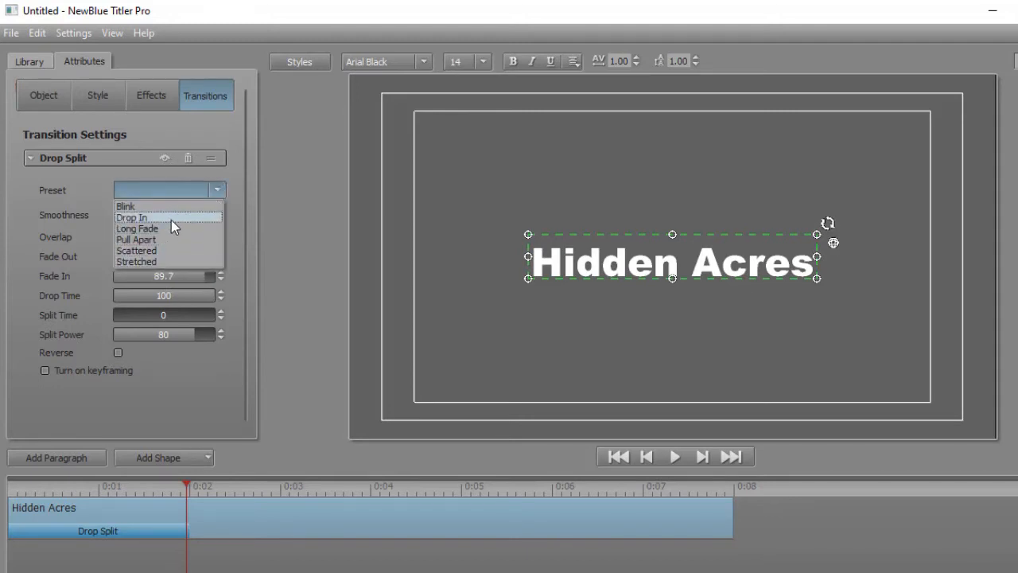
left_click(170, 218)
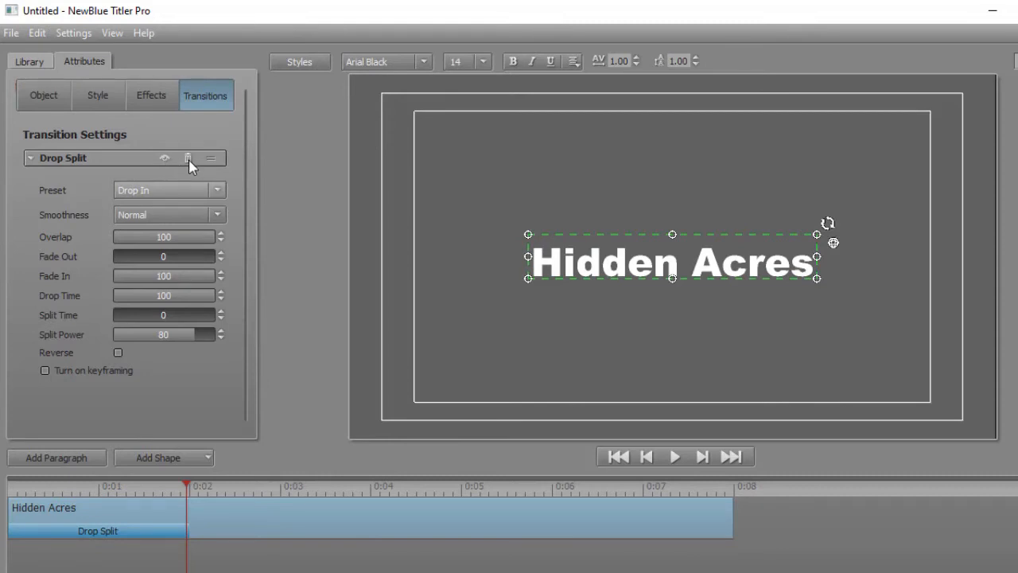
left_click(31, 160)
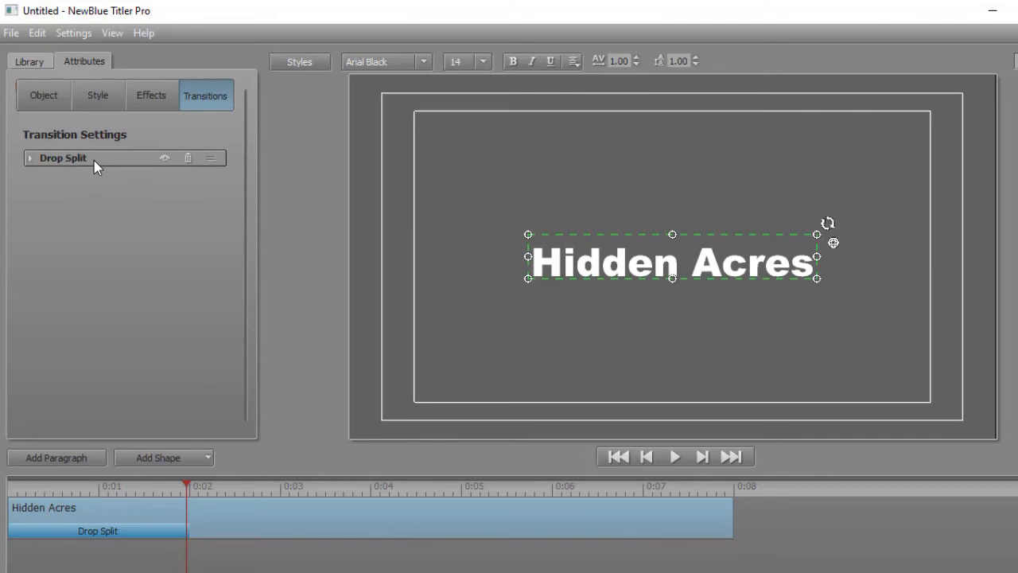
left_click(33, 157)
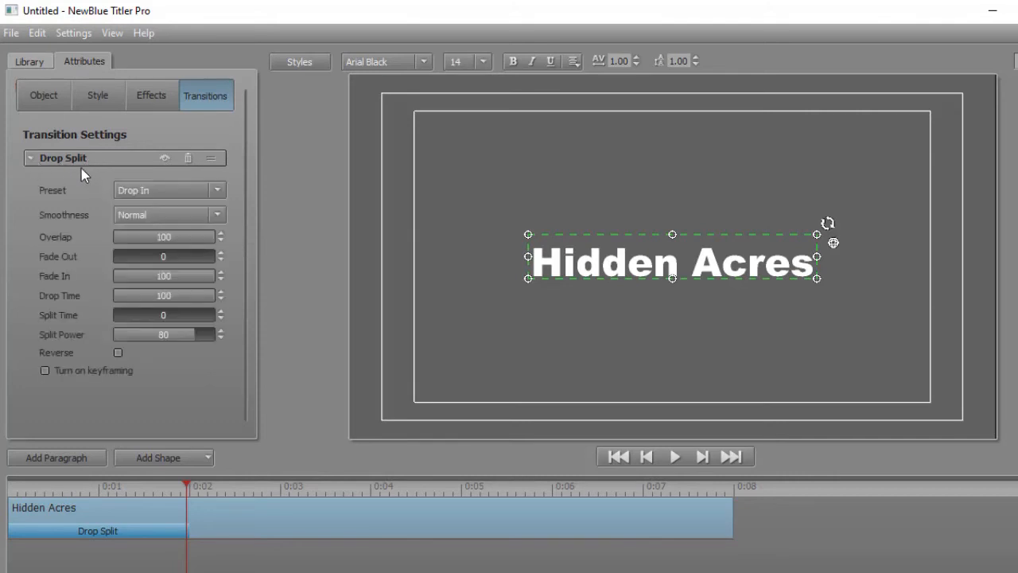
Try the Scattered preset of Drop Split as an ending transition on the Hidden Acres paragraph, and delete it after previewing.
left_click(30, 62)
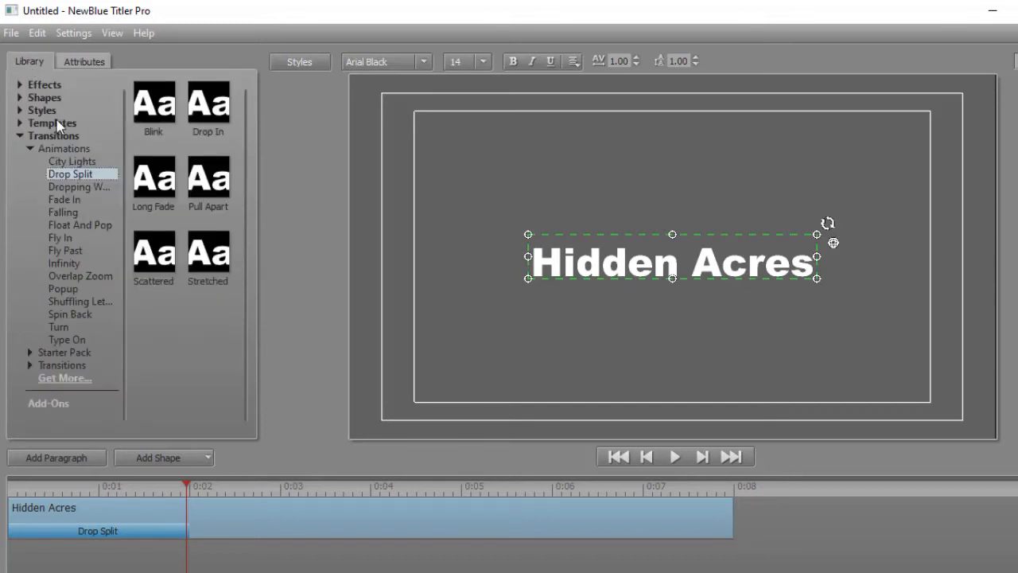
mouse_move(158, 253)
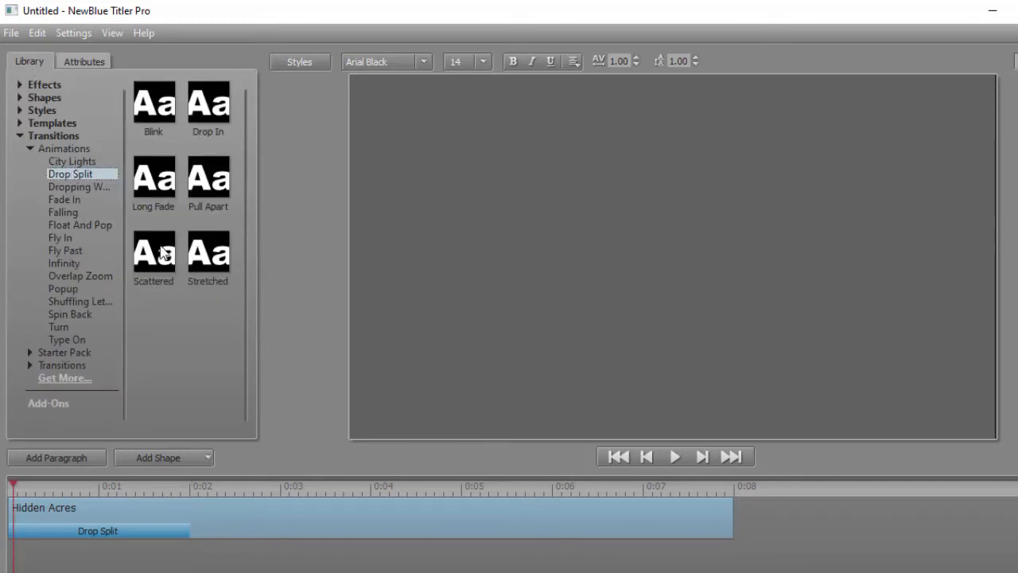
left_click_drag(157, 255, 598, 514)
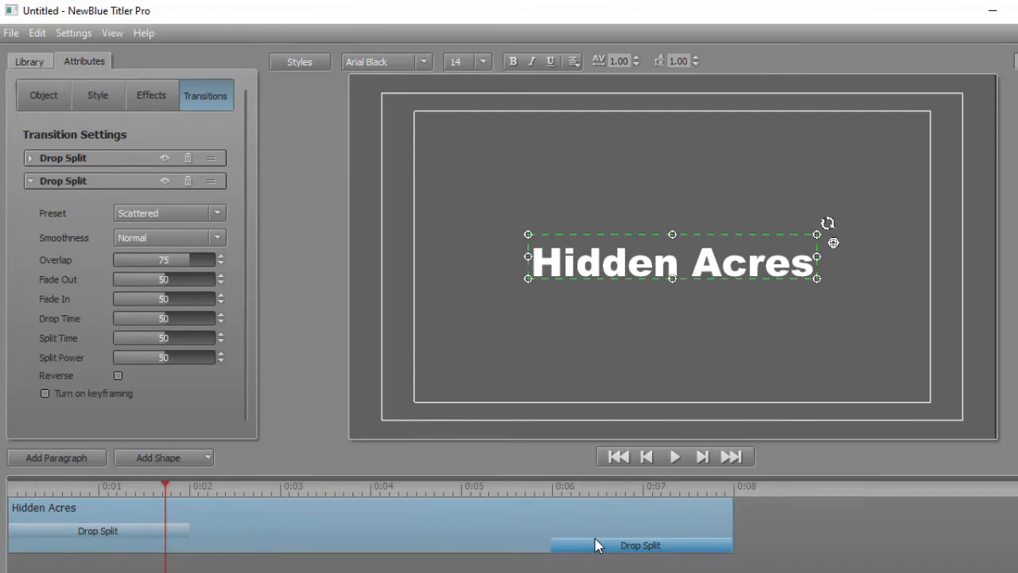
left_click(533, 488)
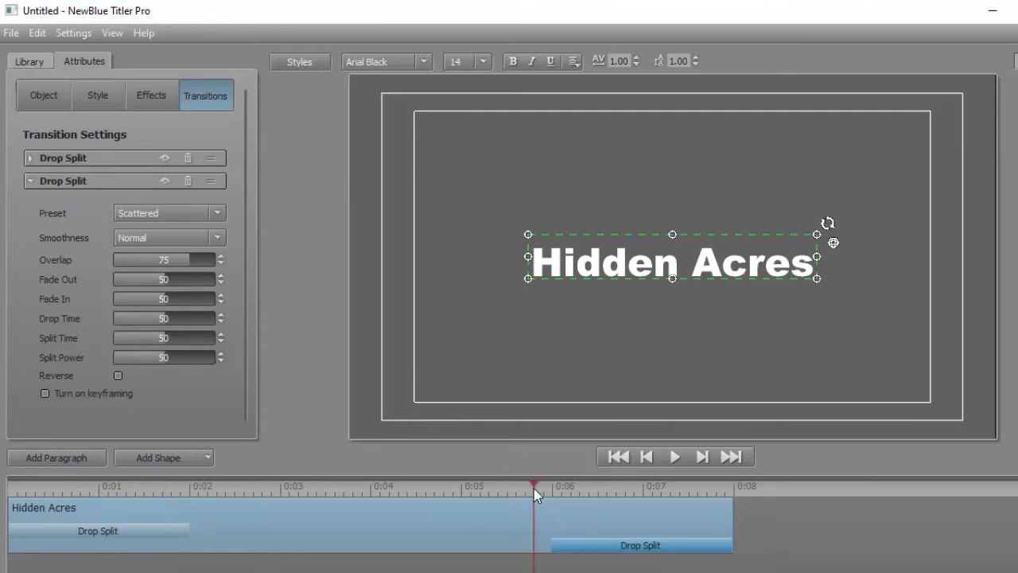
left_click(673, 457)
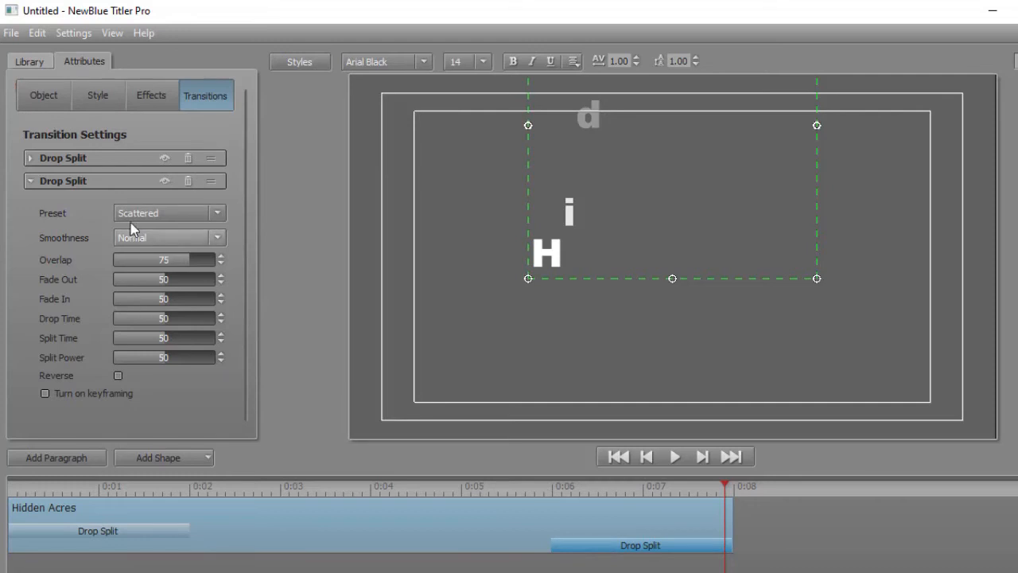
left_click(188, 183)
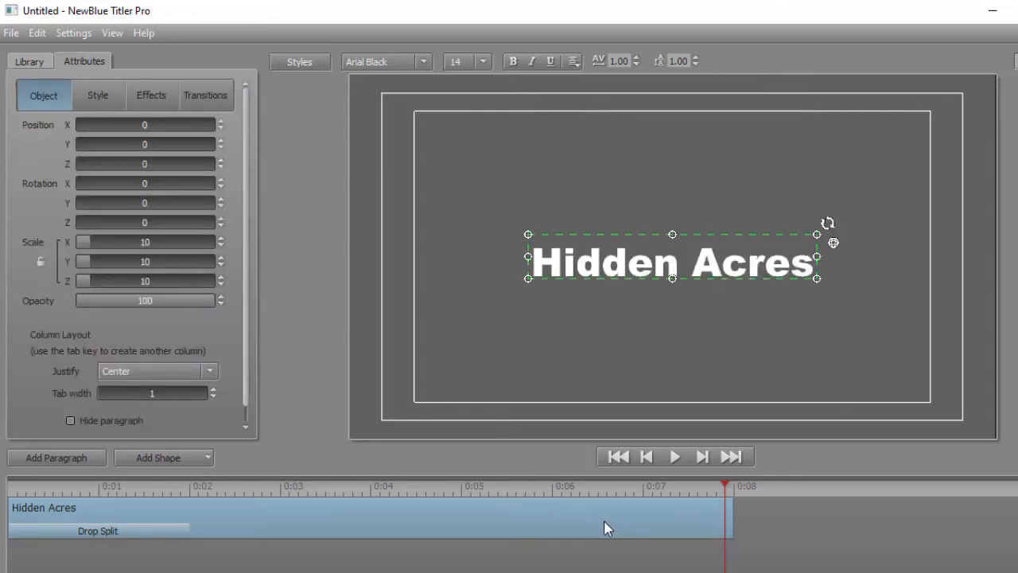
Apply the Drop preset of the Fly Past animation to the end of the Hidden Acres paragraph, and slightly shorten the opening Drop Split transition.
left_click(30, 63)
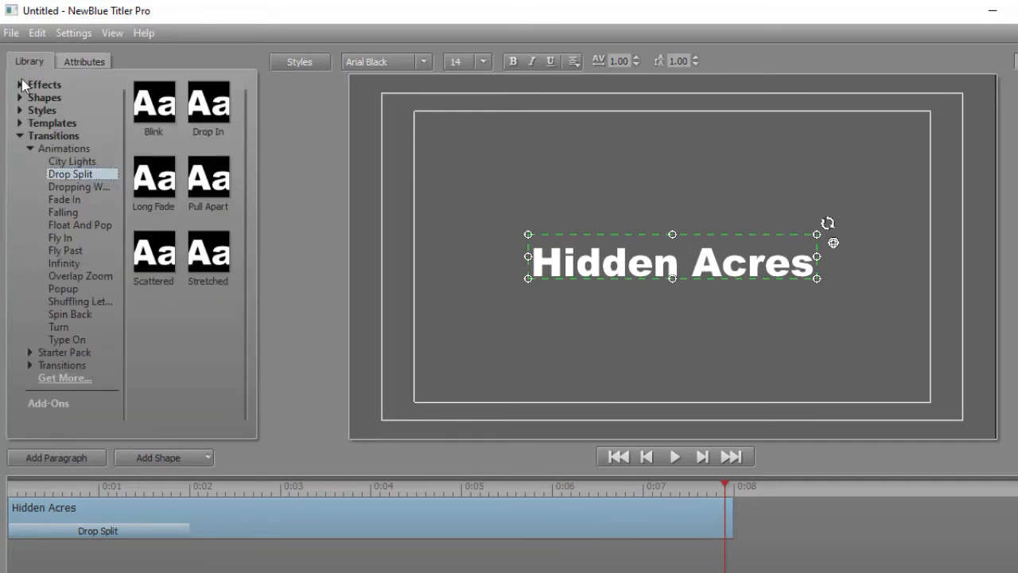
left_click(58, 250)
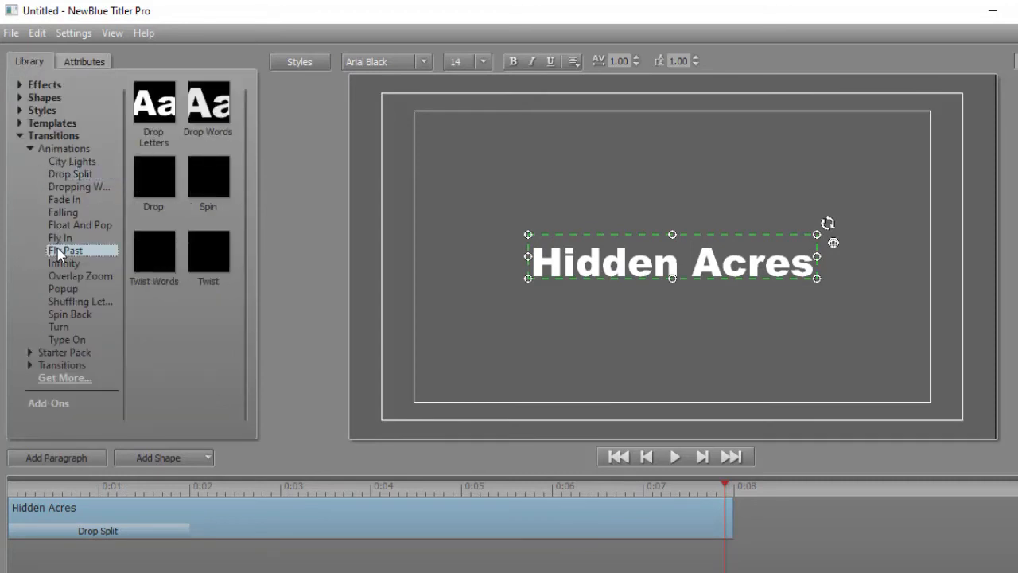
left_click_drag(146, 201, 623, 514)
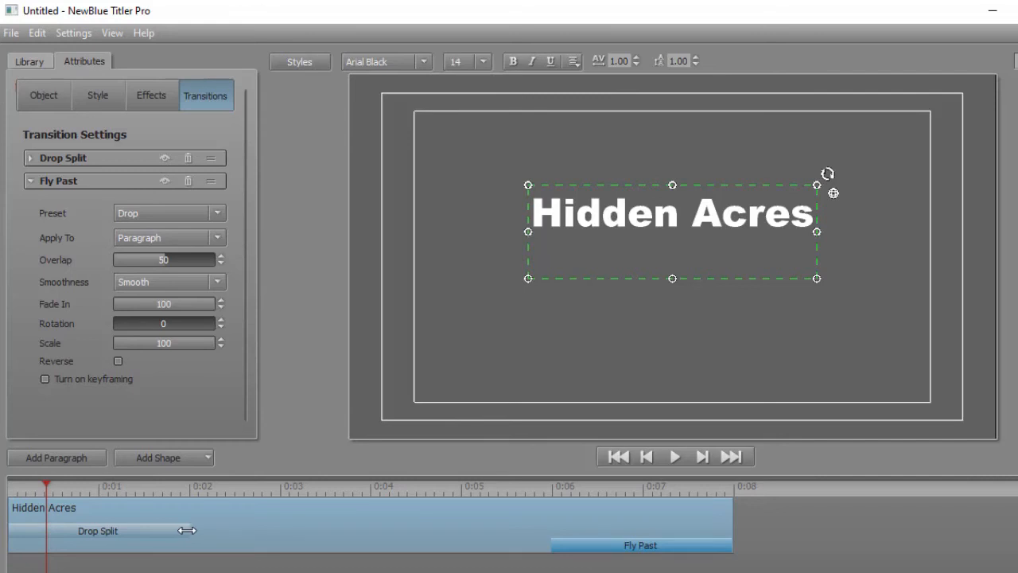
mouse_move(186, 531)
left_mouse_down()
mouse_move(97, 528)
mouse_move(196, 516)
mouse_move(182, 516)
left_mouse_up()
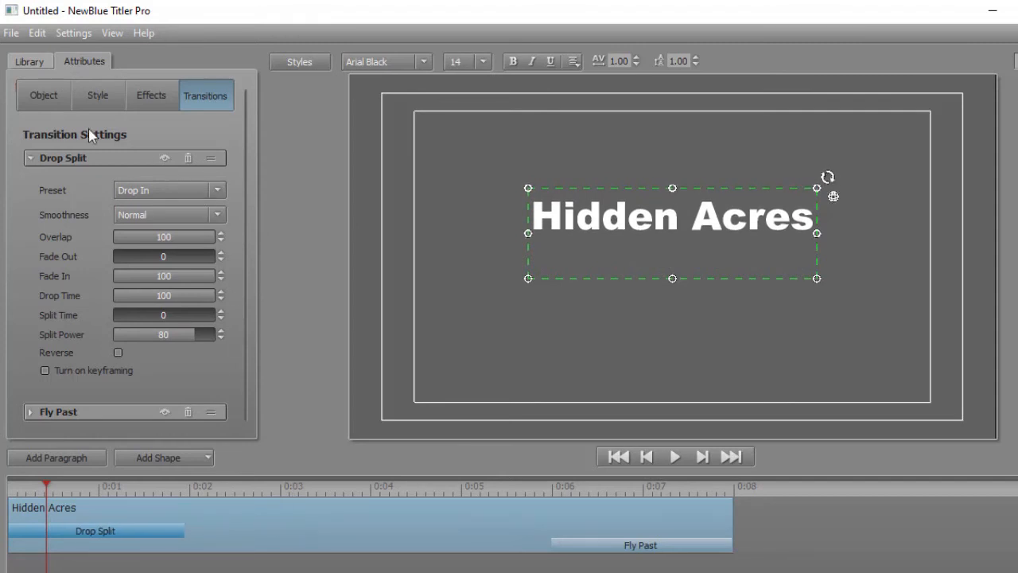
Try the Bouncing Words preset of Popup as a second opening transition on the Hidden Acres paragraph, and delete it after previewing.
left_click(30, 62)
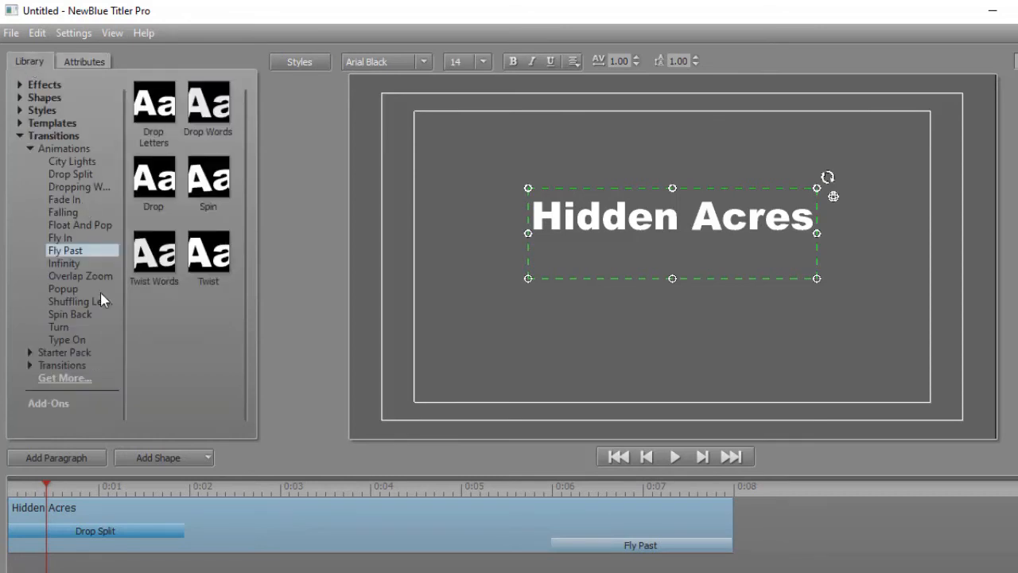
left_click(75, 287)
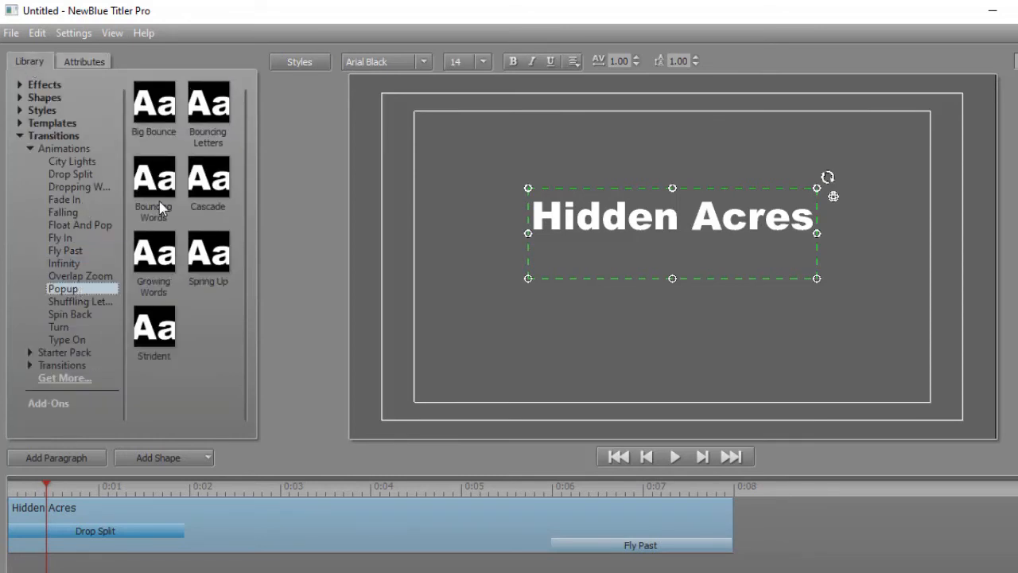
left_click_drag(161, 184, 46, 507)
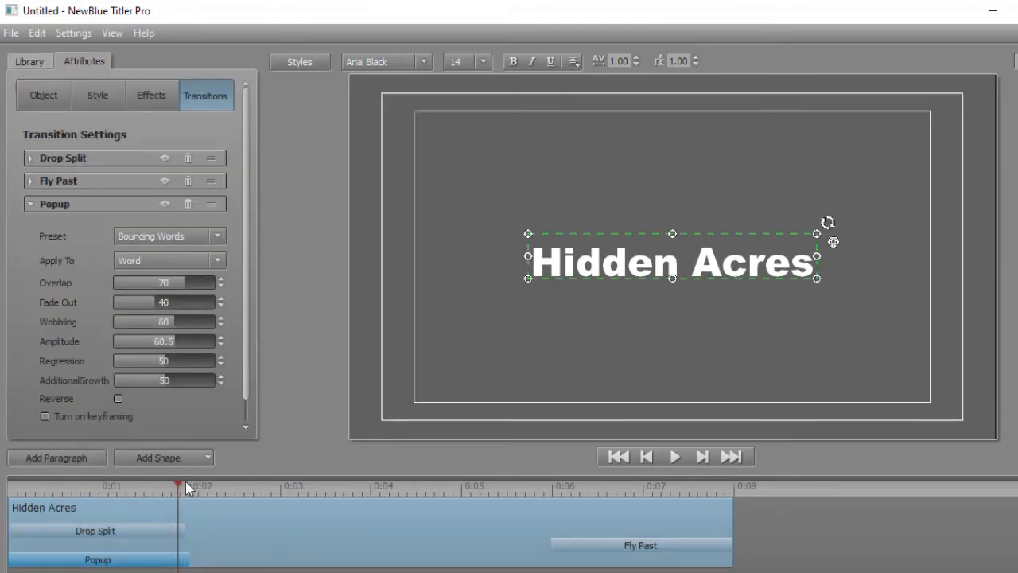
left_click_drag(180, 483, 7, 497)
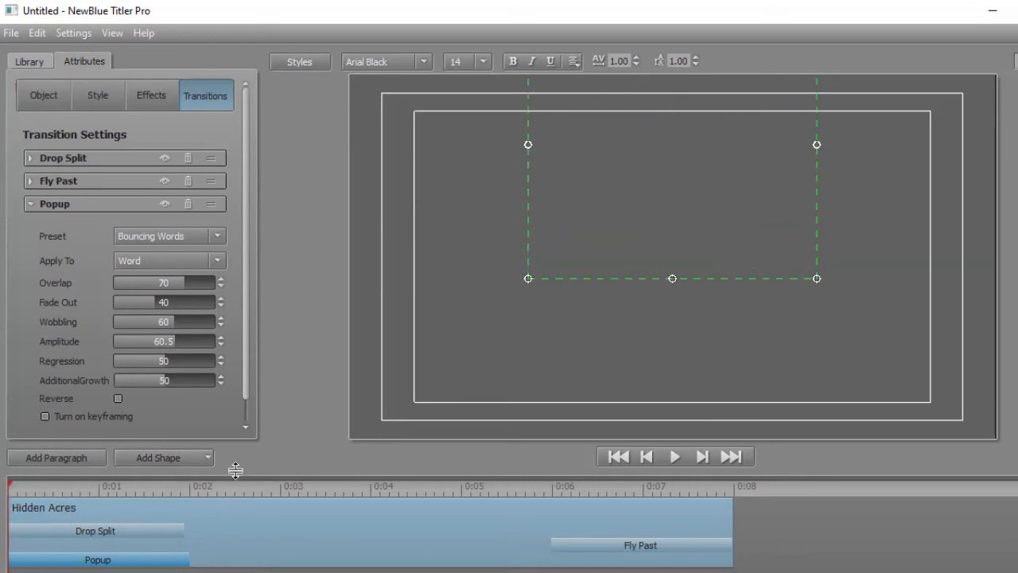
left_click(674, 457)
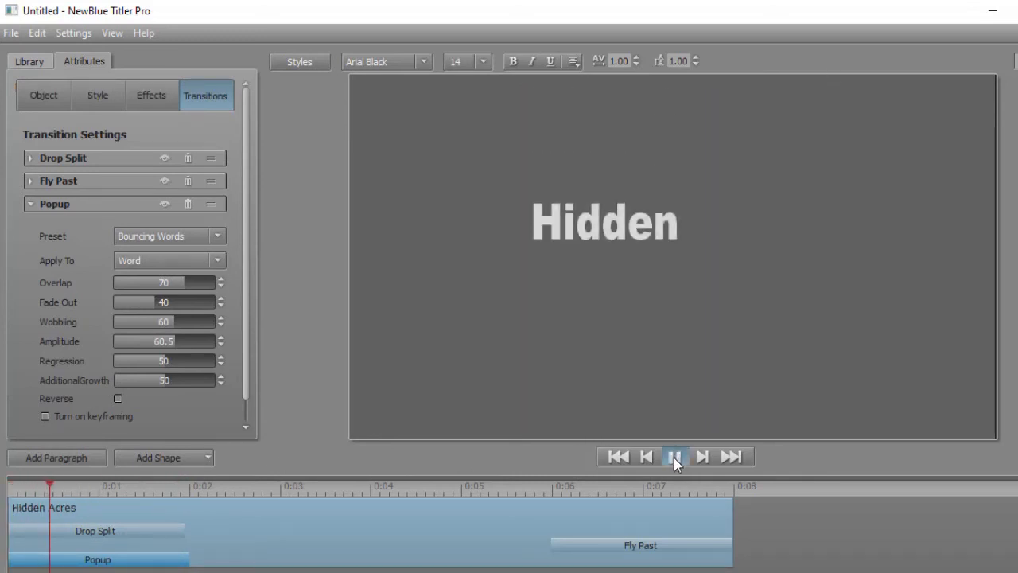
left_click(672, 456)
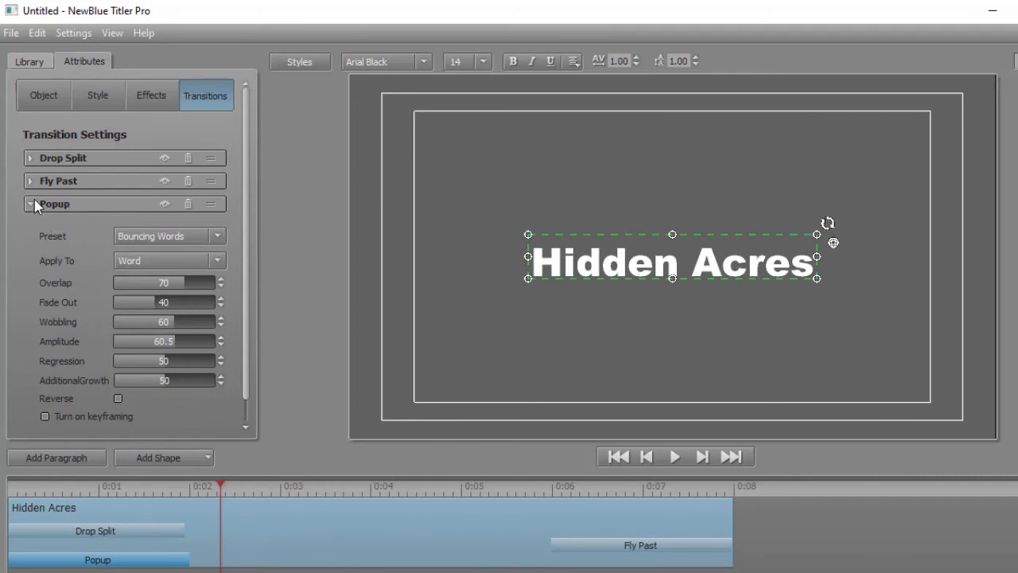
left_click(188, 204)
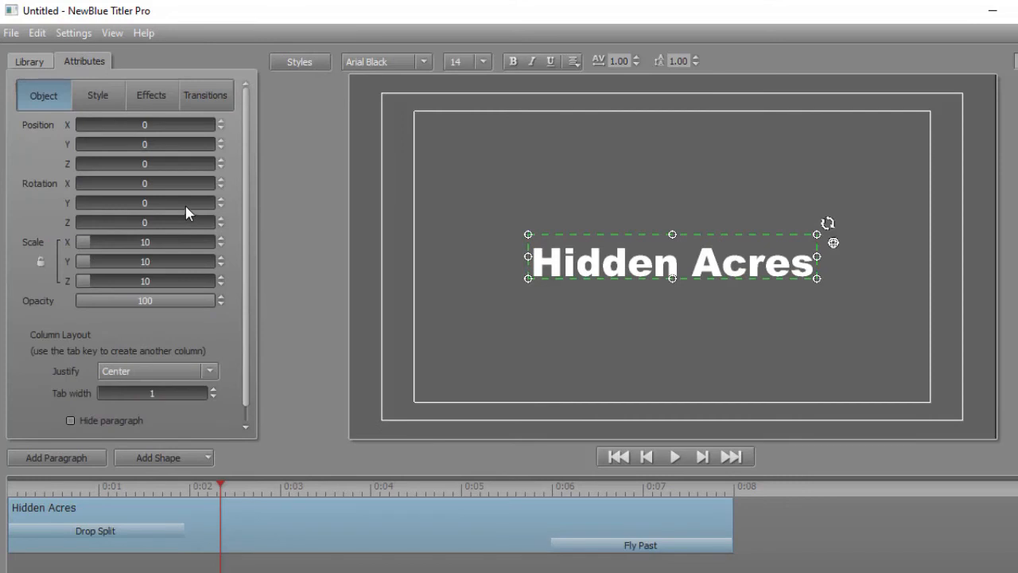
Preview the title and close NewBlue Titler Pro, returning to PowerDirector to play the project with the title.
left_click(677, 455)
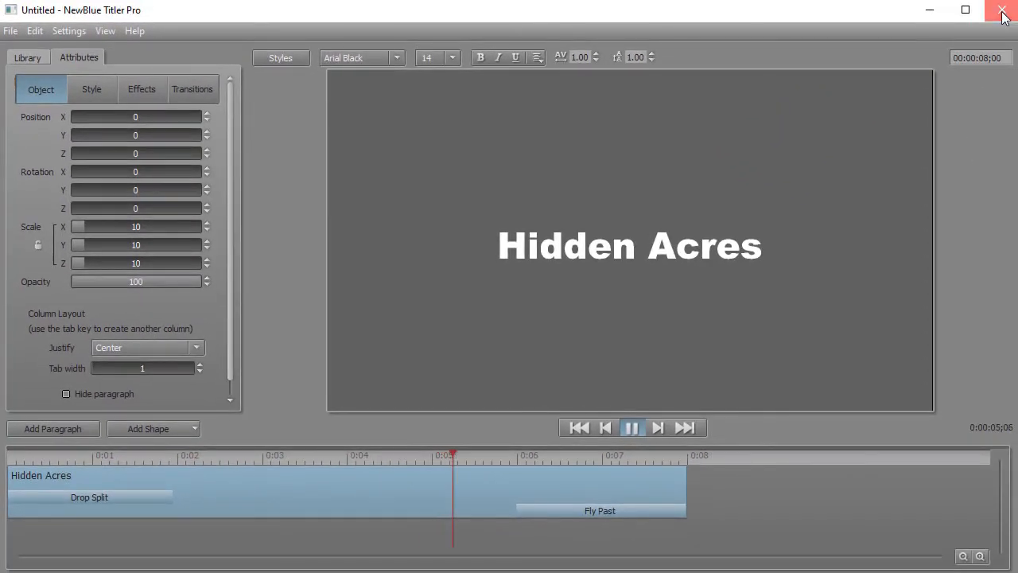
left_click(1011, 10)
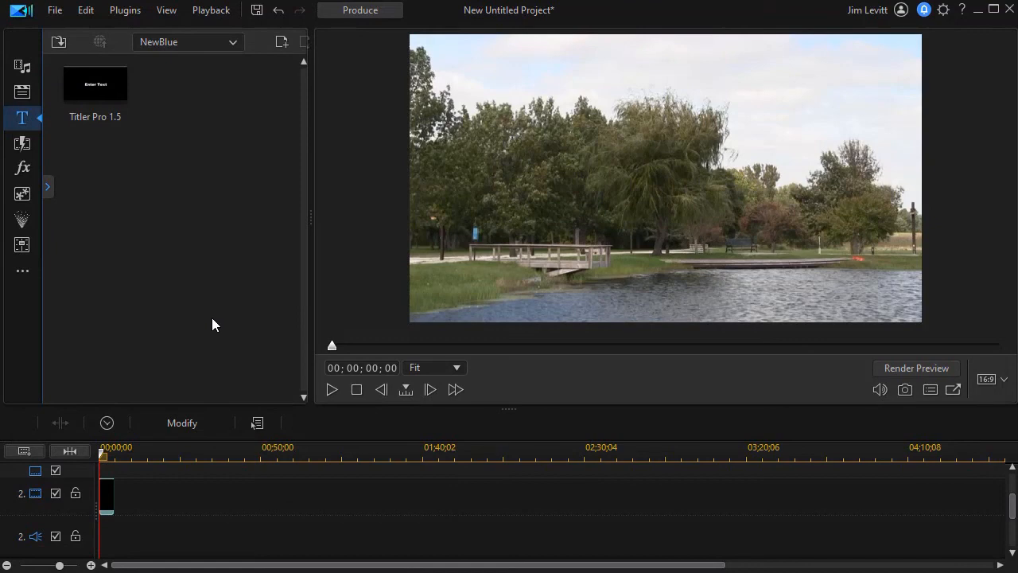
left_click(332, 390)
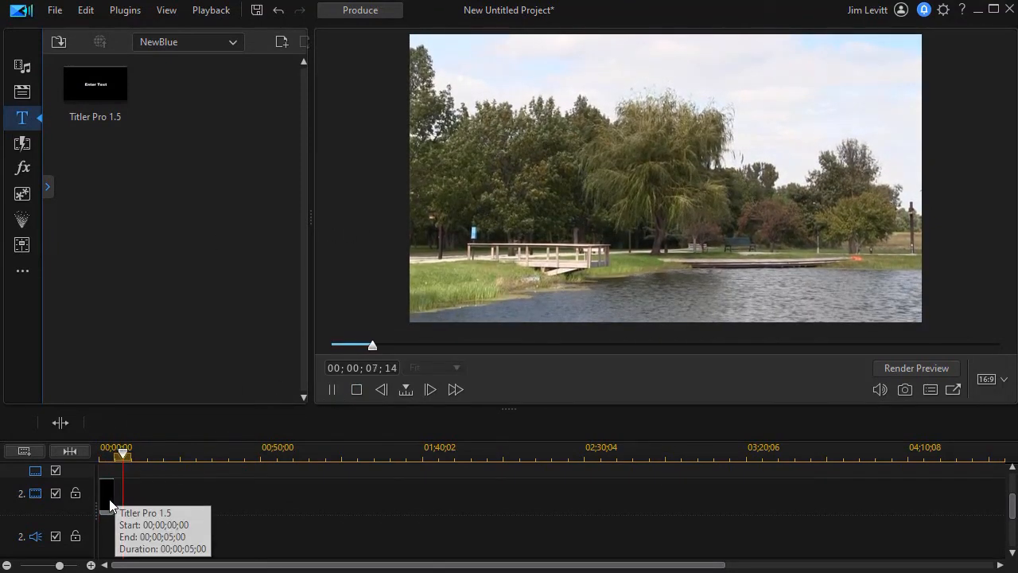
Extend the Titler Pro 1.5 title clip on track 2 to 21;19, and set its duration to 8 seconds.
left_click(110, 504)
left_click_drag(113, 499, 168, 513)
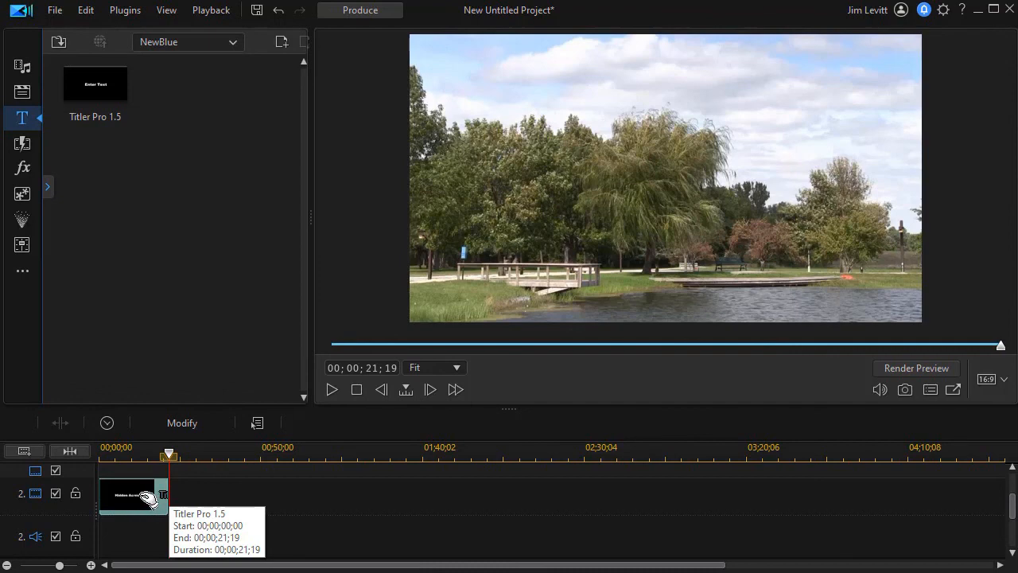
left_click(107, 423)
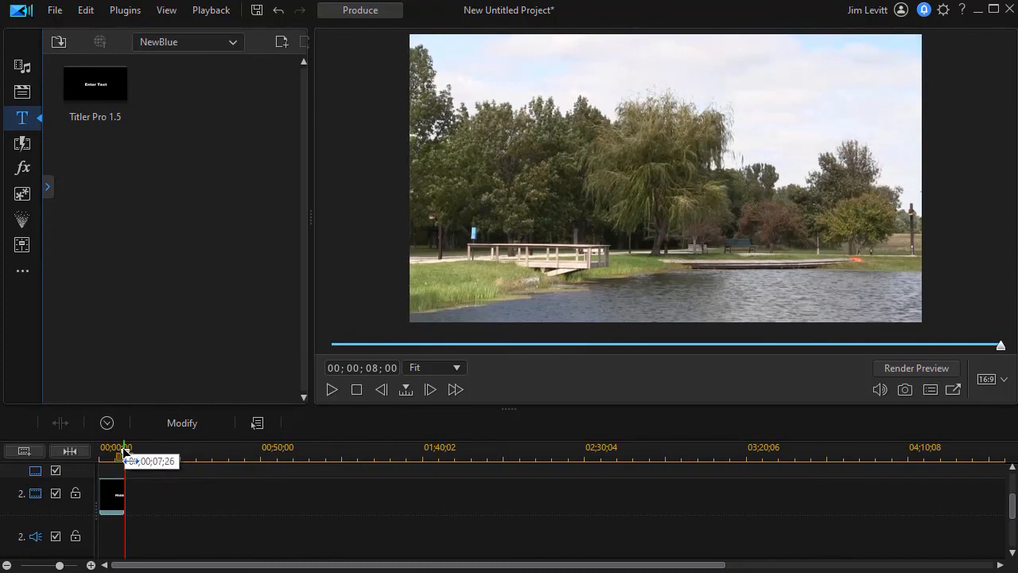
Play the project from the beginning to preview the Hidden Acres title over the video, and pause it.
left_click_drag(125, 453, 76, 462)
left_click(332, 389)
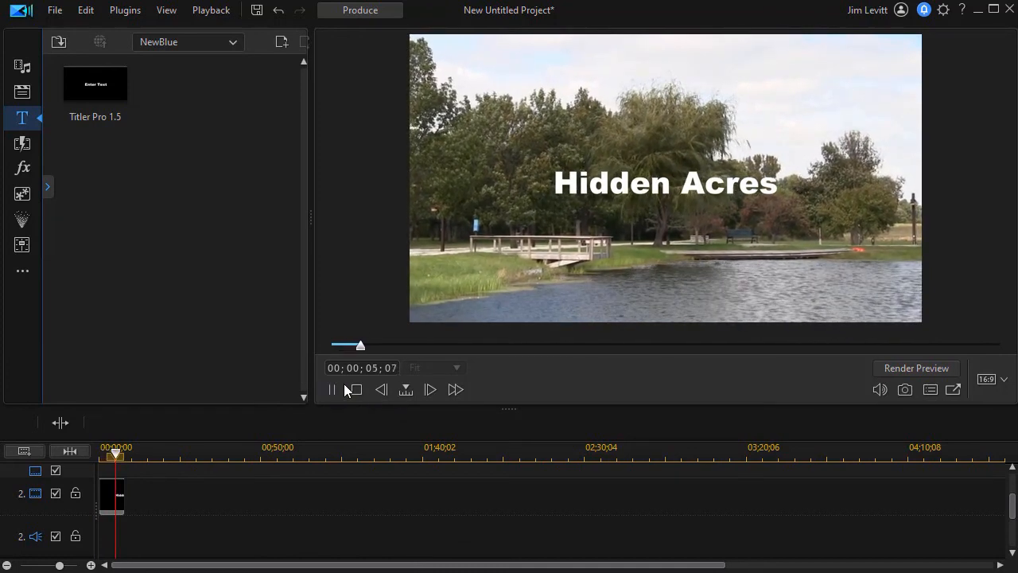
left_click(334, 388)
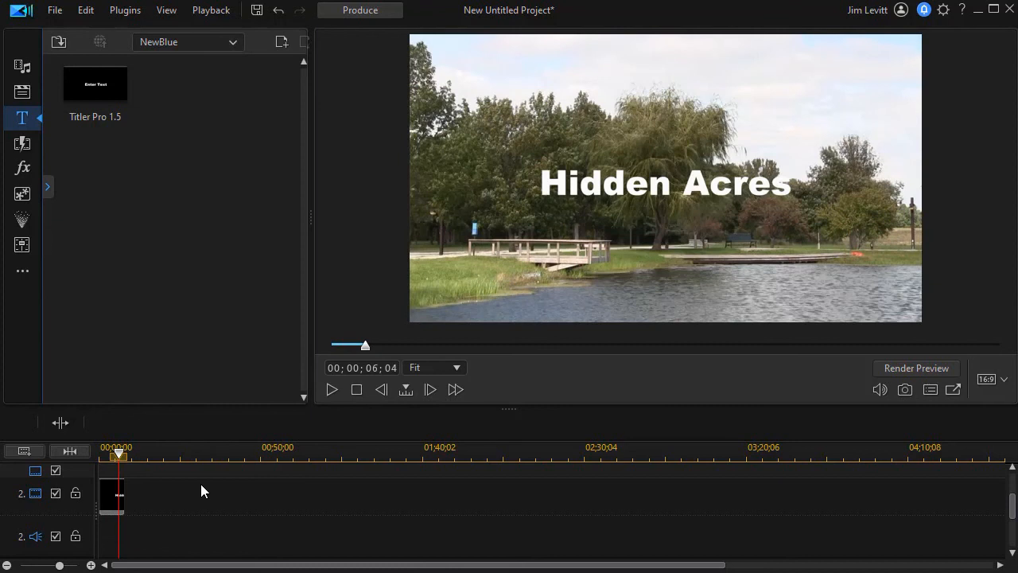